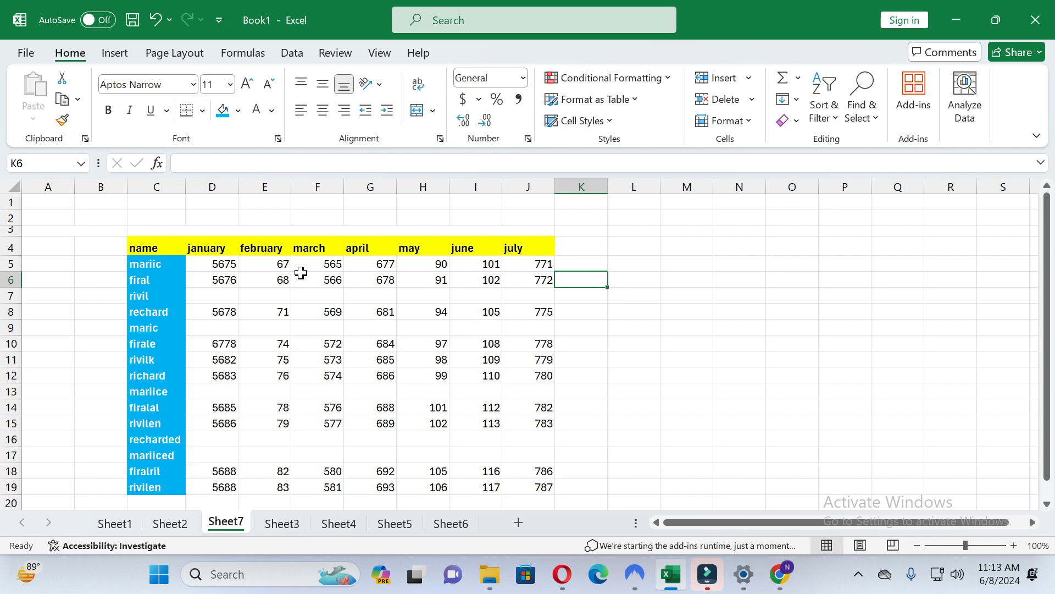
# Step: Try deleting the blank cells found with Go To Special in C3:J19, and undo the deletion
pyautogui.moveTo(144, 235)
pyautogui.mouseDown()
pyautogui.moveTo(238, 455)
pyautogui.moveTo(267, 490)
pyautogui.mouseUp()
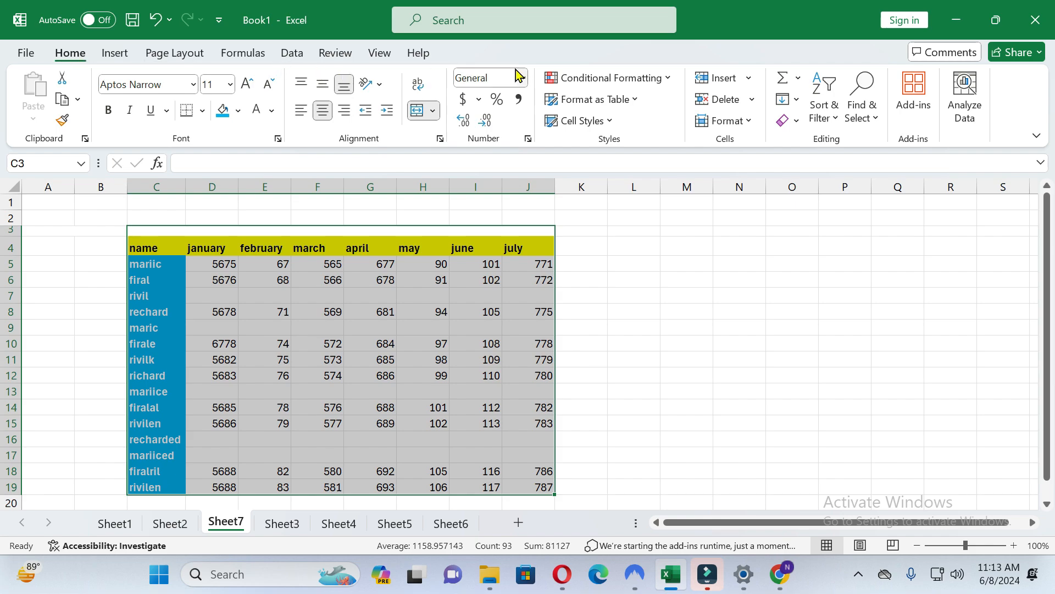
pyautogui.click(871, 116)
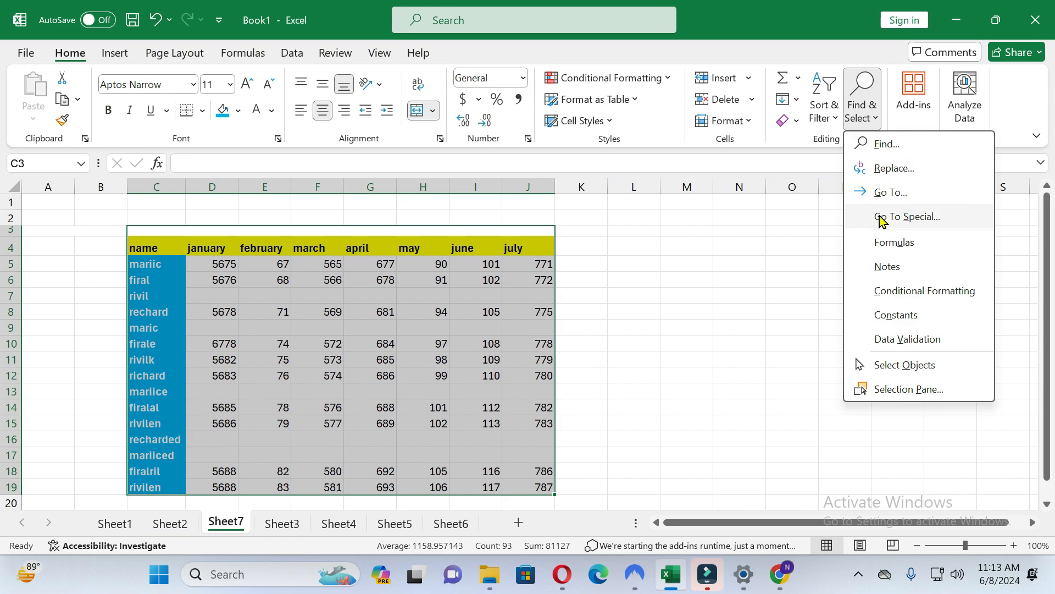
pyautogui.click(908, 219)
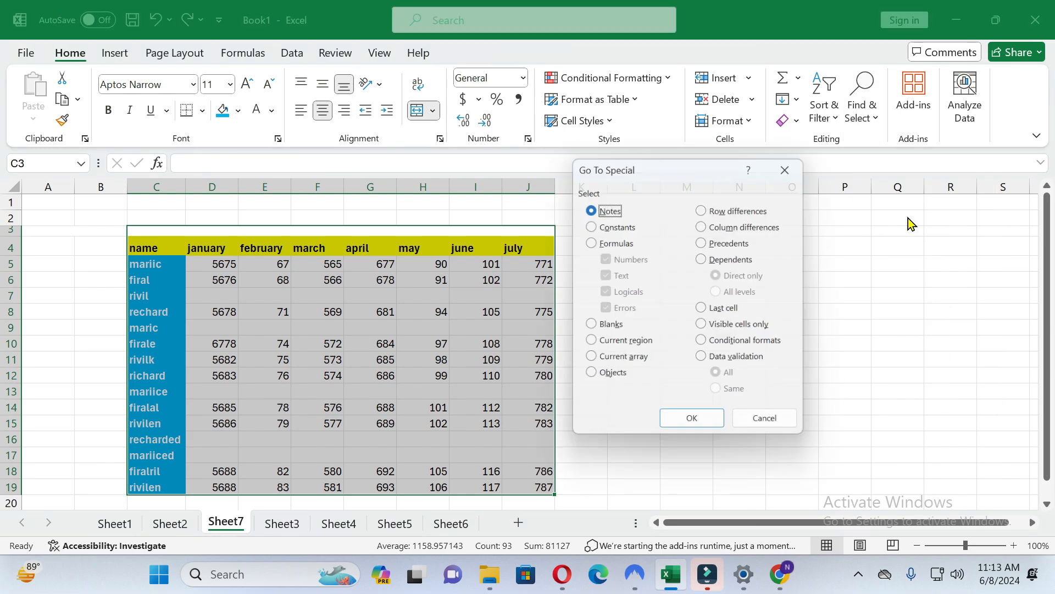
pyautogui.click(588, 327)
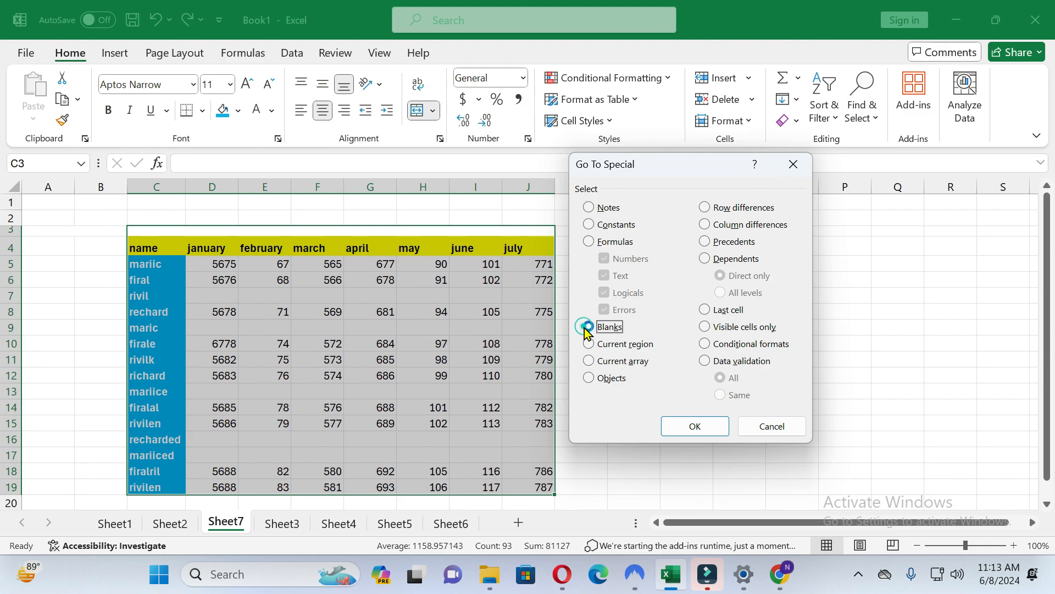
pyautogui.click(695, 426)
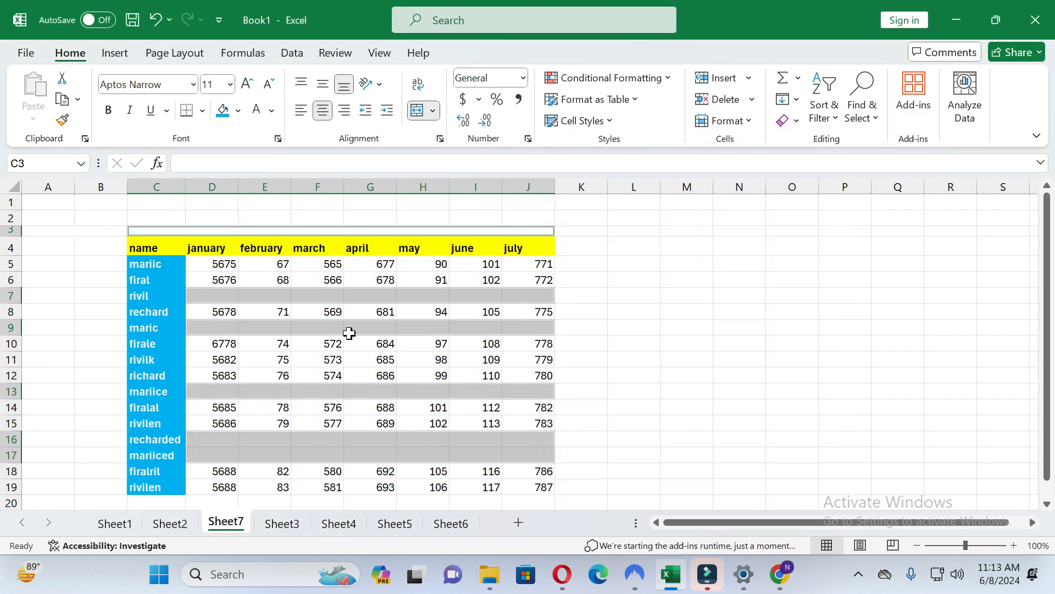
pyautogui.click(725, 101)
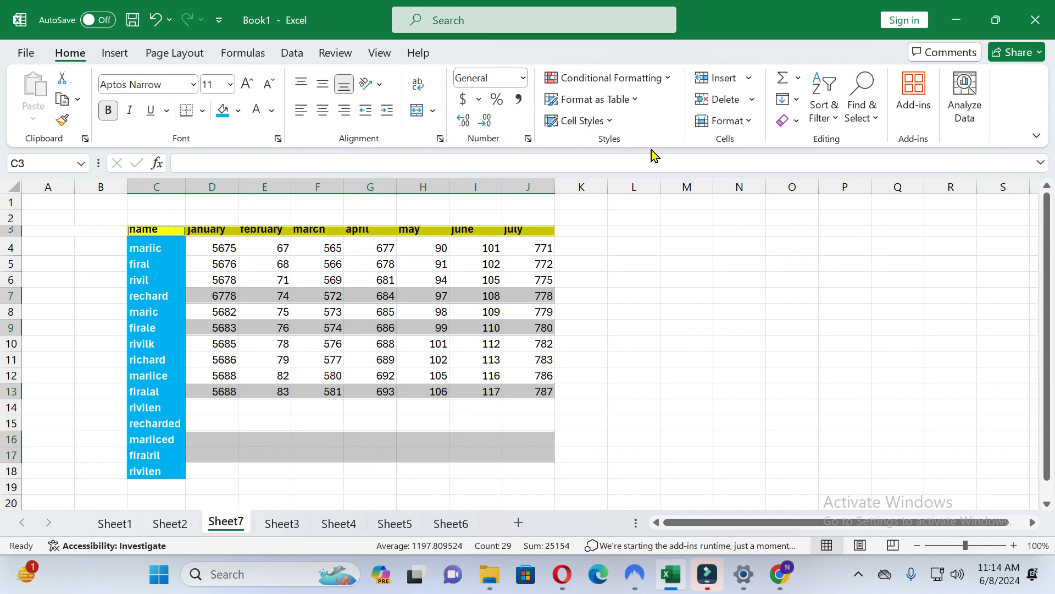
pyautogui.click(157, 22)
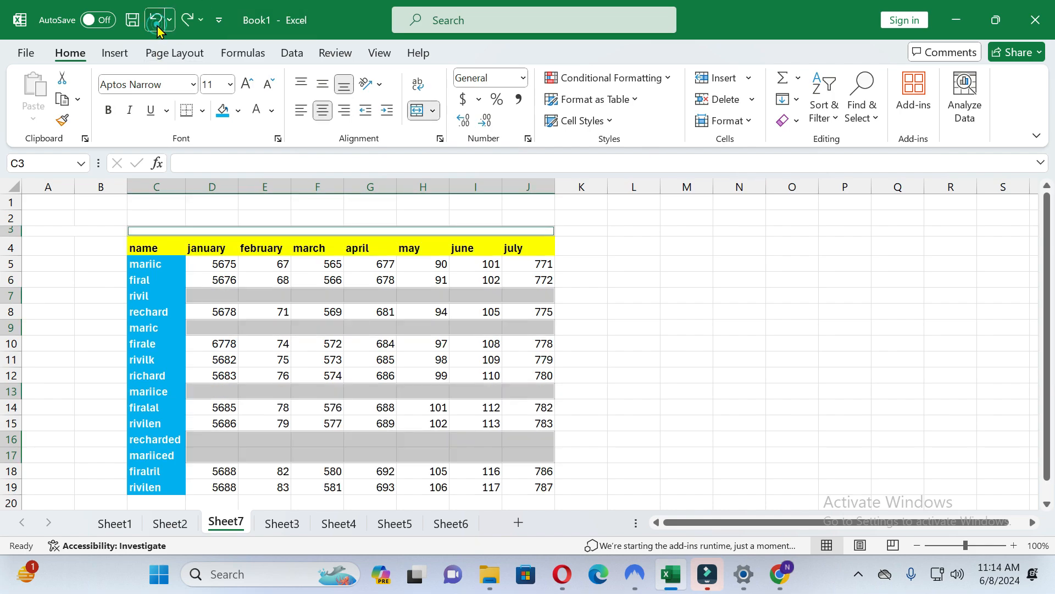
# Step: Enter 99 as the may value in row 7 (cell H7)
pyautogui.click(459, 311)
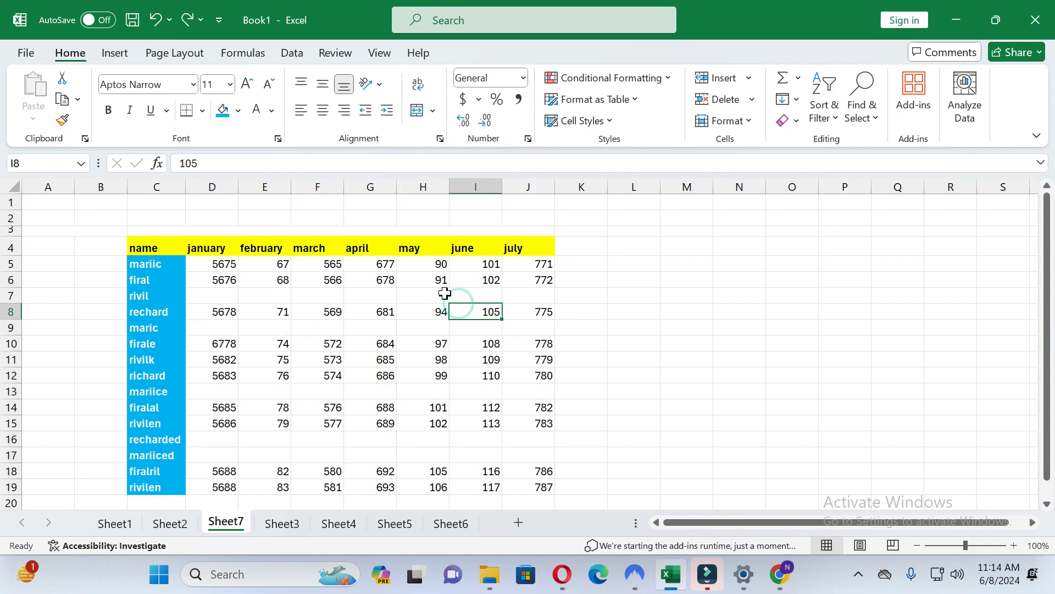
pyautogui.click(443, 295)
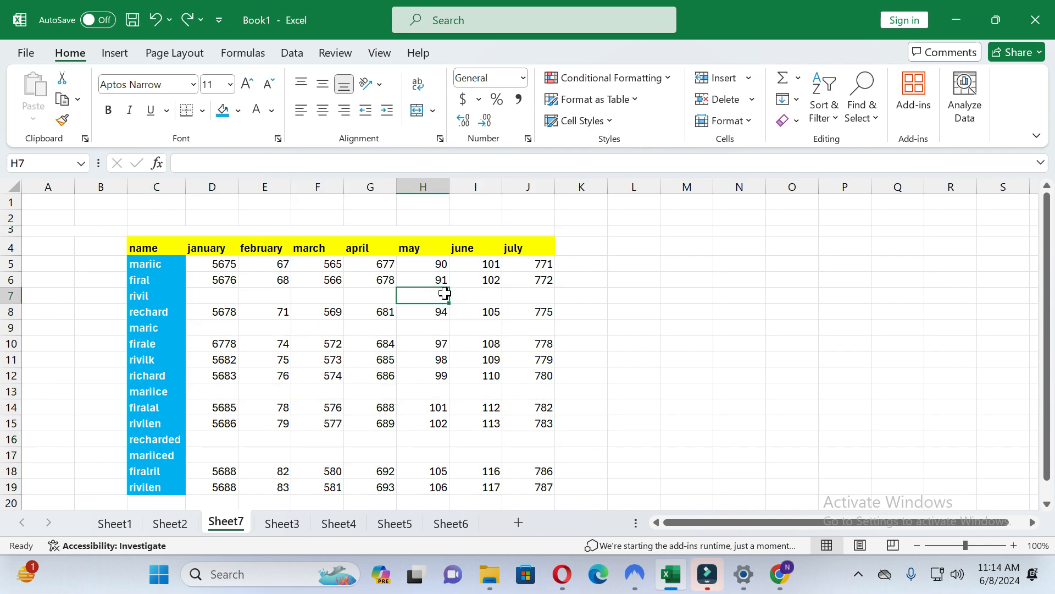
pyautogui.write('99')
pyautogui.press('Return')
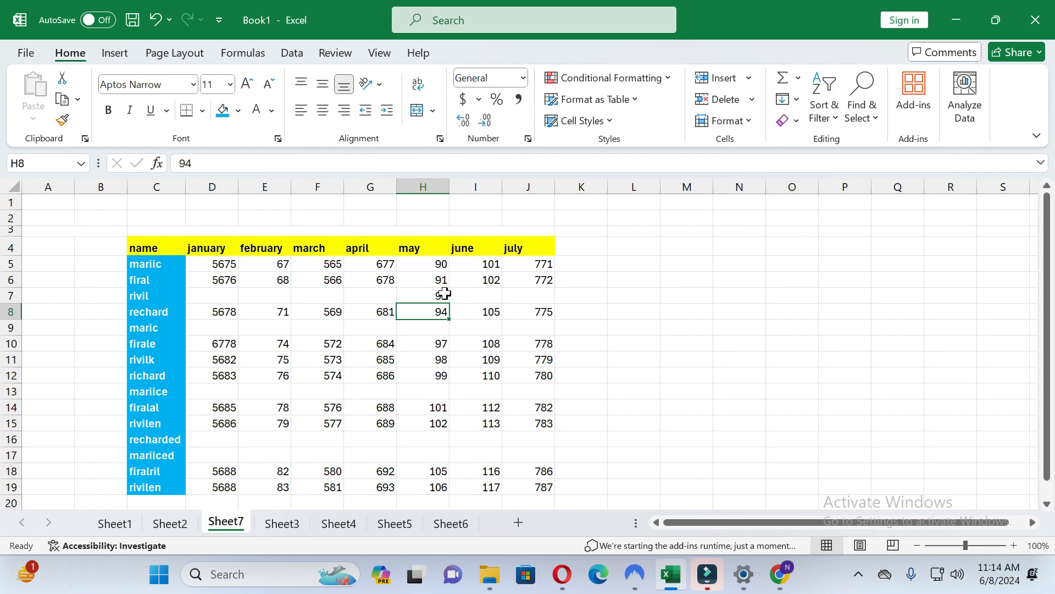
# Step: Try deleting the blank cells found with Go To Special in C4:J19, and undo the deletion
pyautogui.click(264, 295)
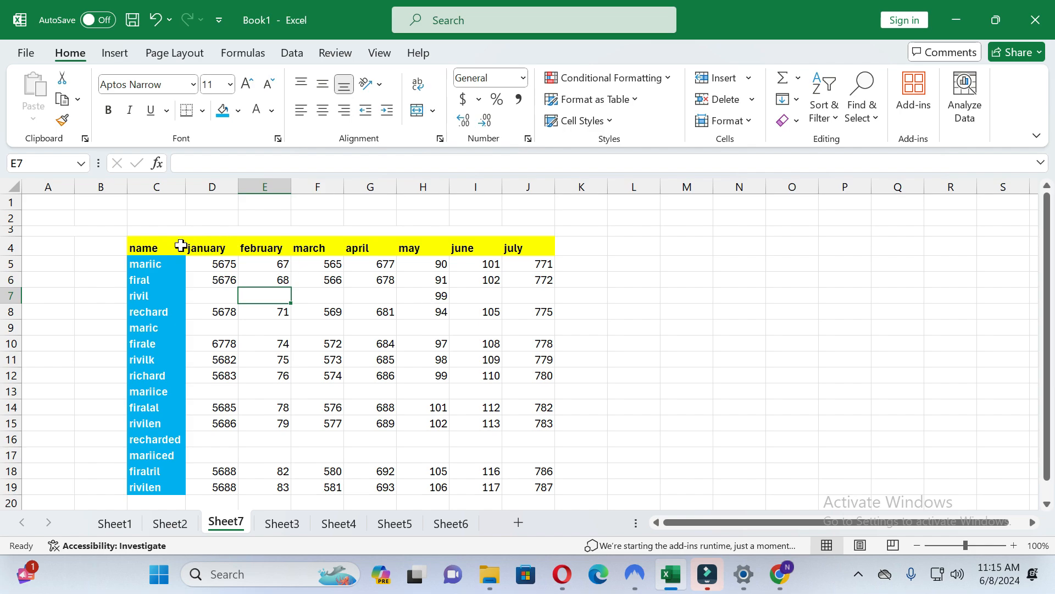
pyautogui.moveTo(137, 240); pyautogui.dragTo(547, 486)
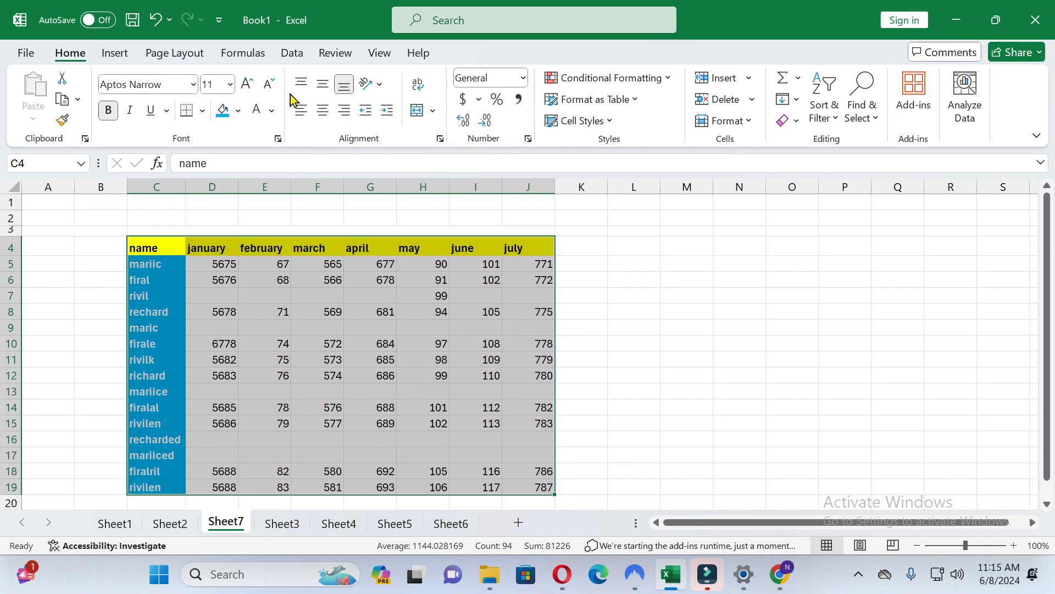
pyautogui.click(855, 107)
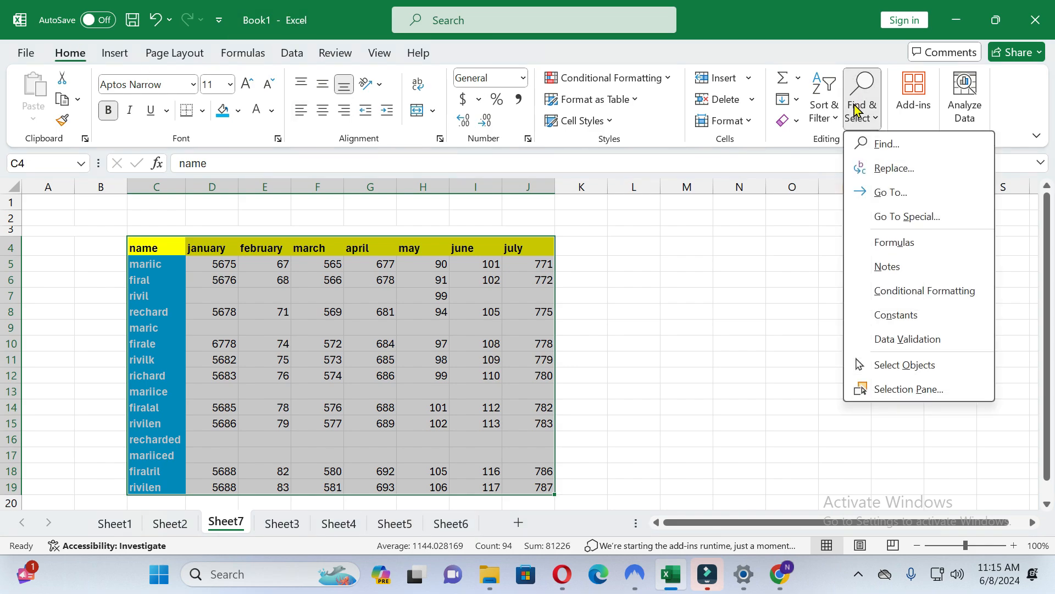
pyautogui.click(882, 214)
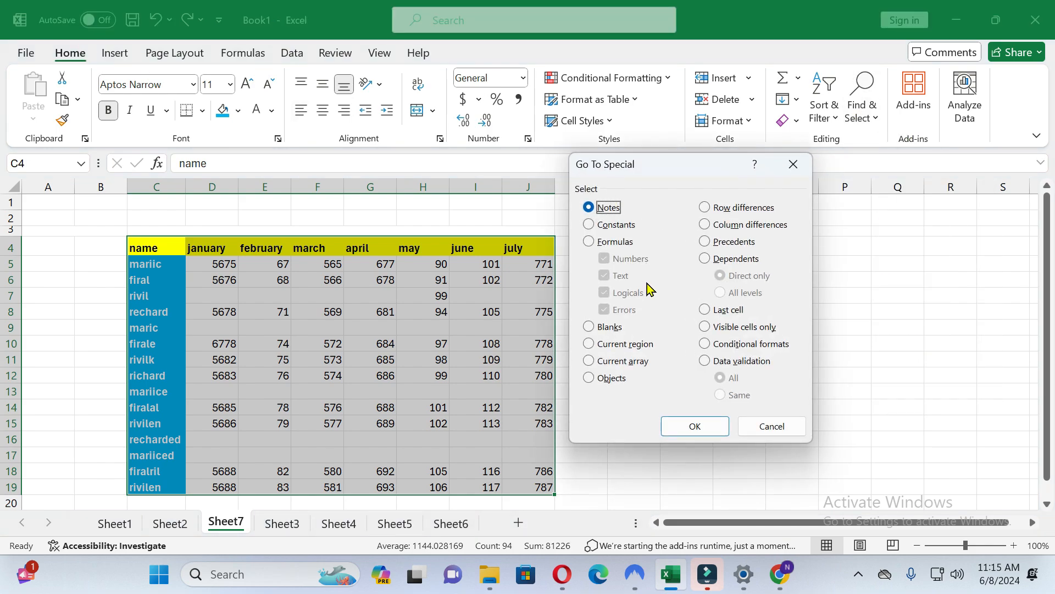
pyautogui.click(589, 327)
pyautogui.click(696, 429)
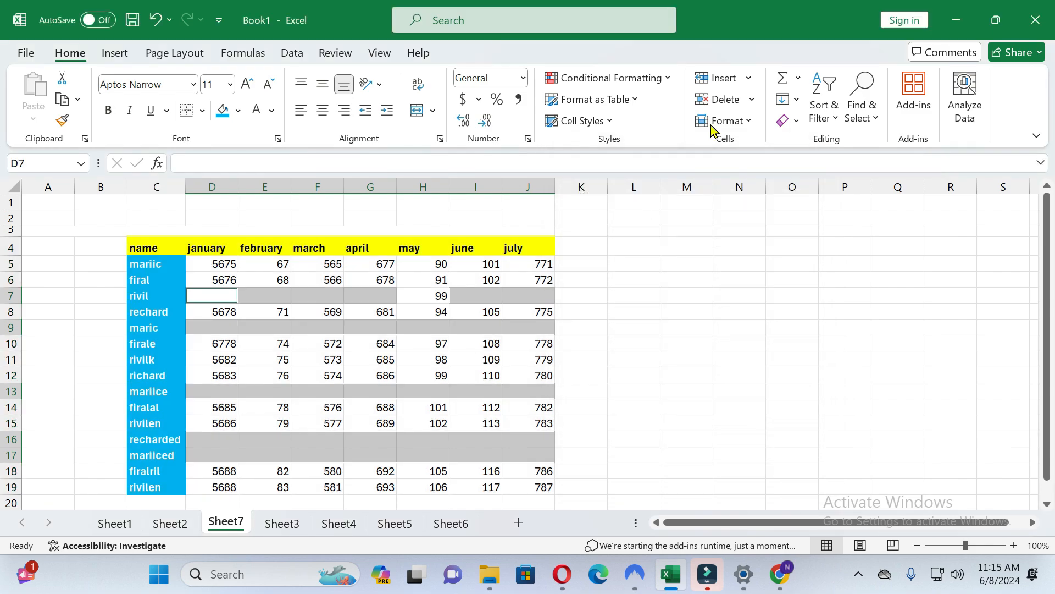
pyautogui.click(734, 99)
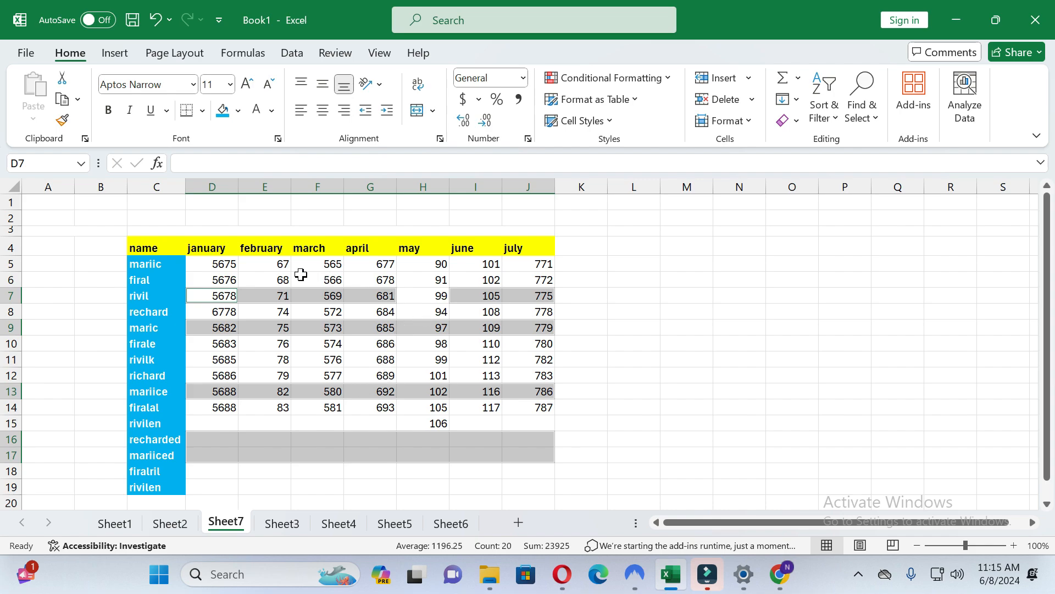
pyautogui.click(157, 21)
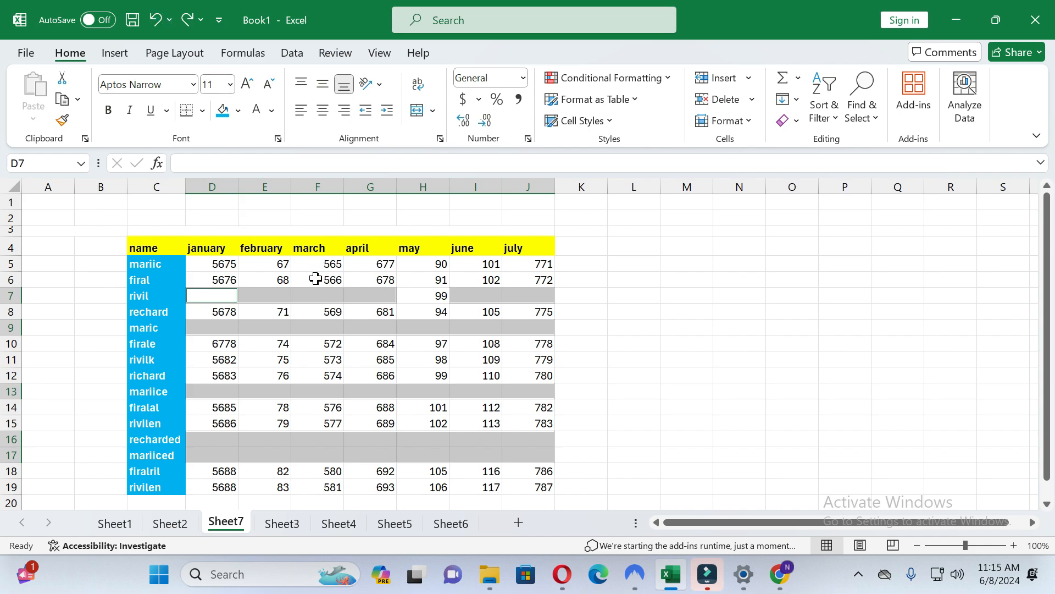
pyautogui.click(362, 300)
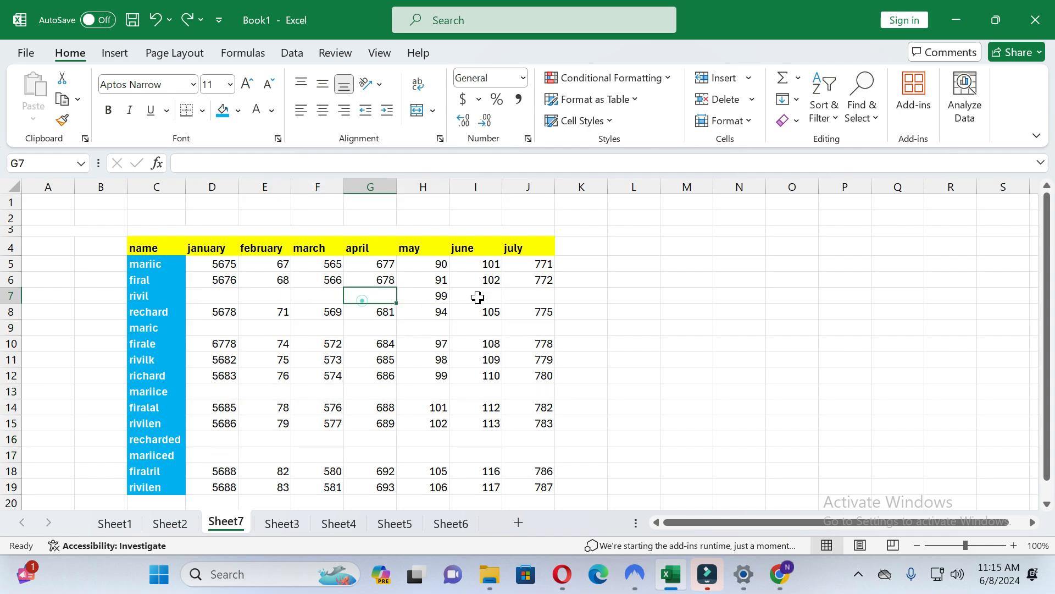
pyautogui.click(516, 296)
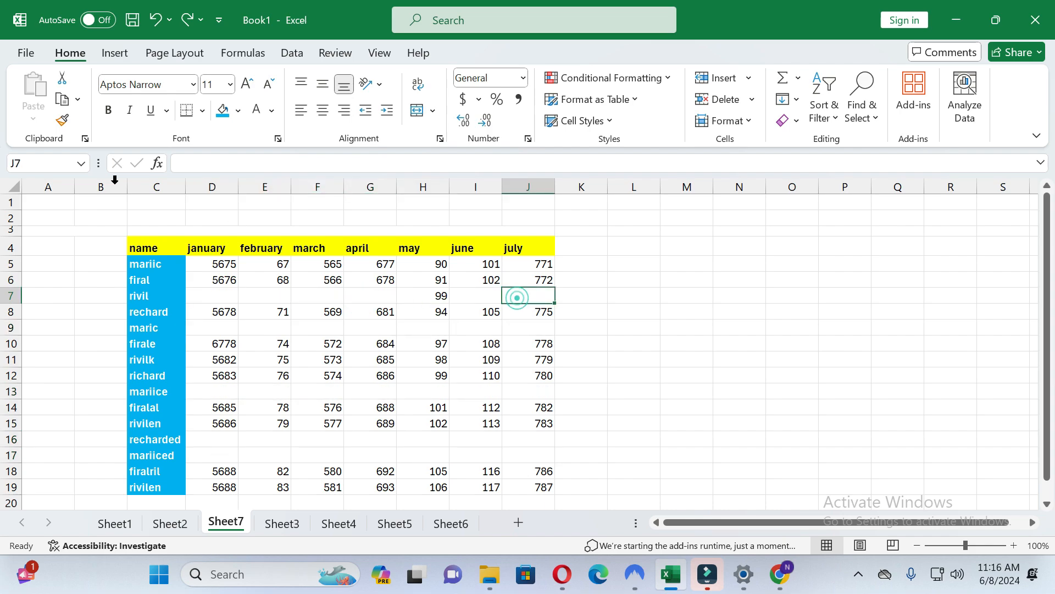
# Step: Turn on filtering for the table's header row in row 4
pyautogui.click(209, 243)
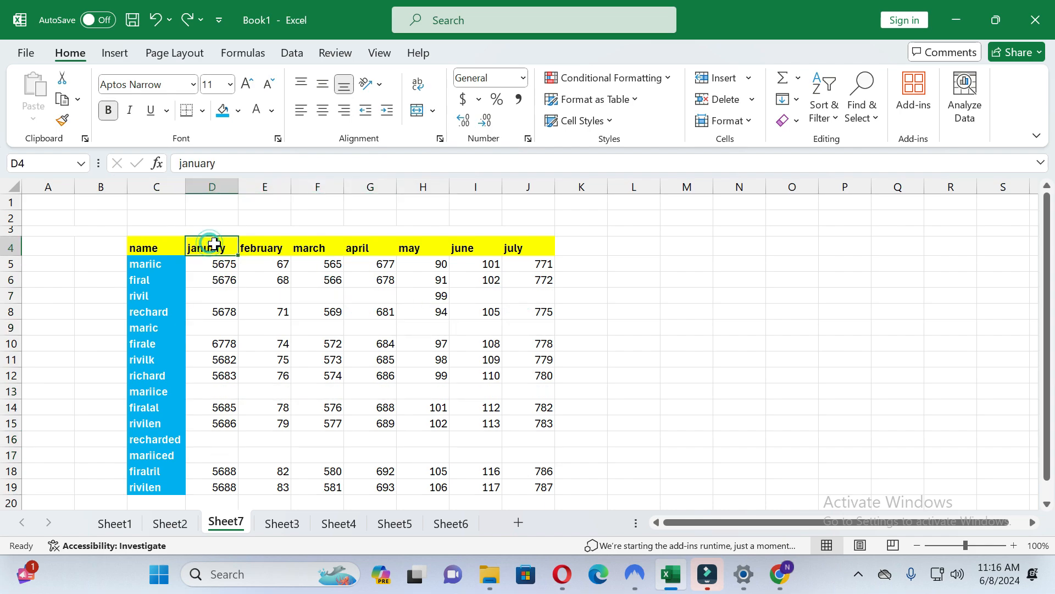
pyautogui.click(835, 124)
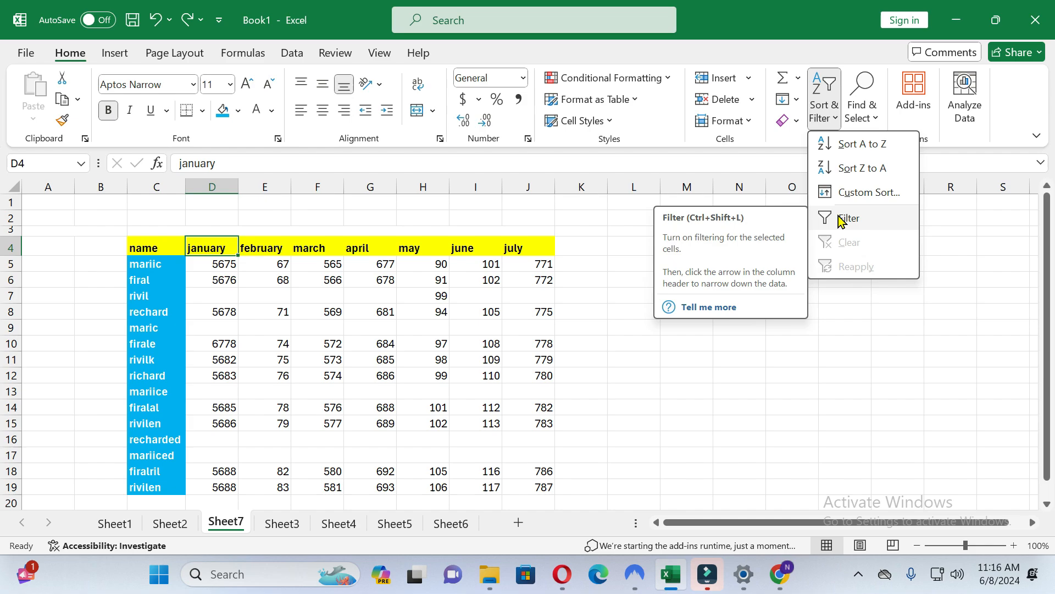
pyautogui.click(840, 220)
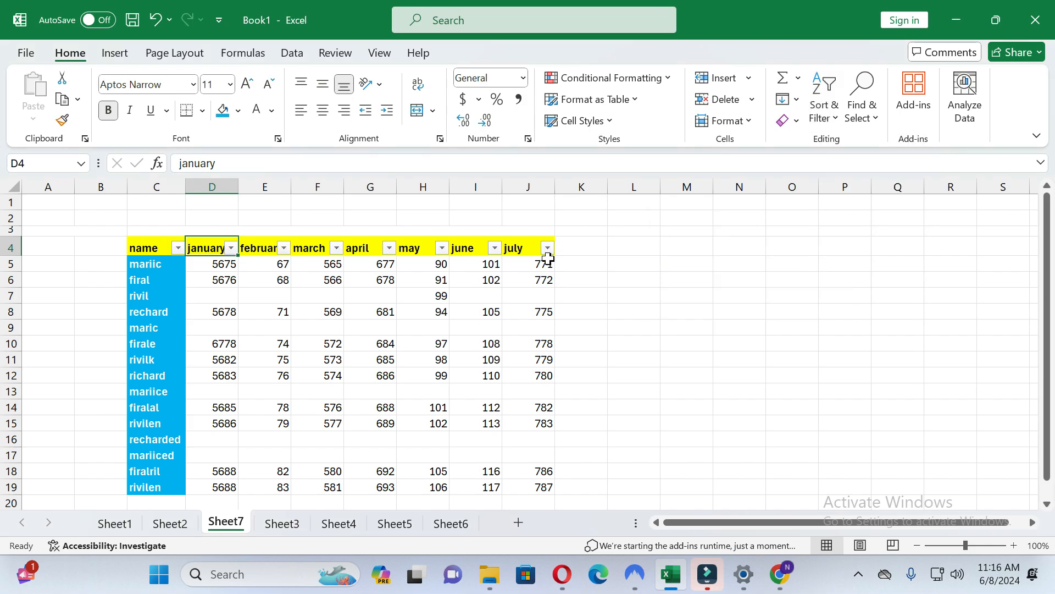
# Step: Filter the january column to show only blanks
pyautogui.click(231, 249)
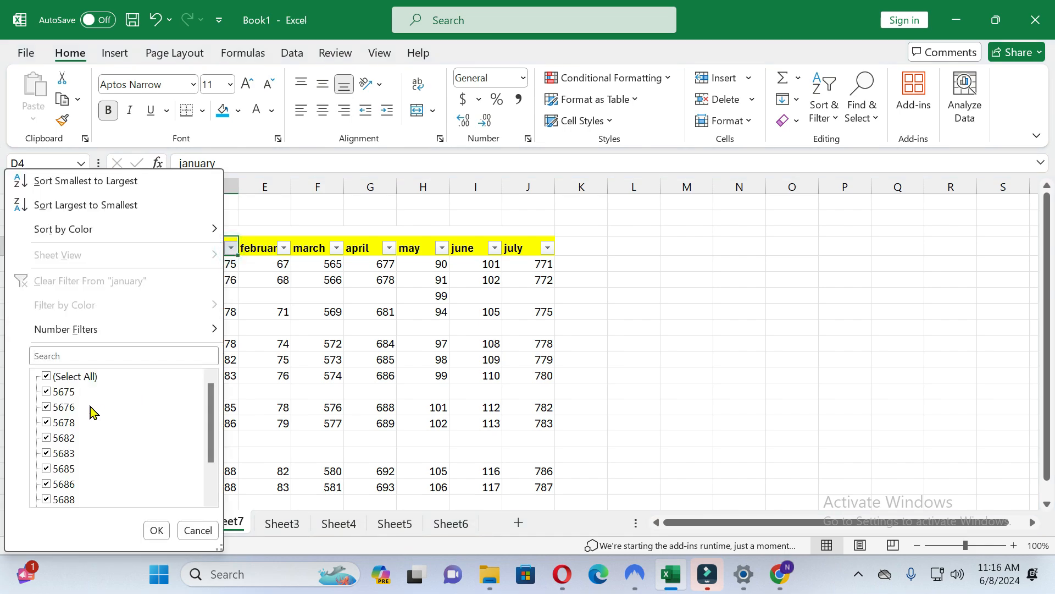
pyautogui.click(47, 377)
pyautogui.scroll(-1, 48, 377)
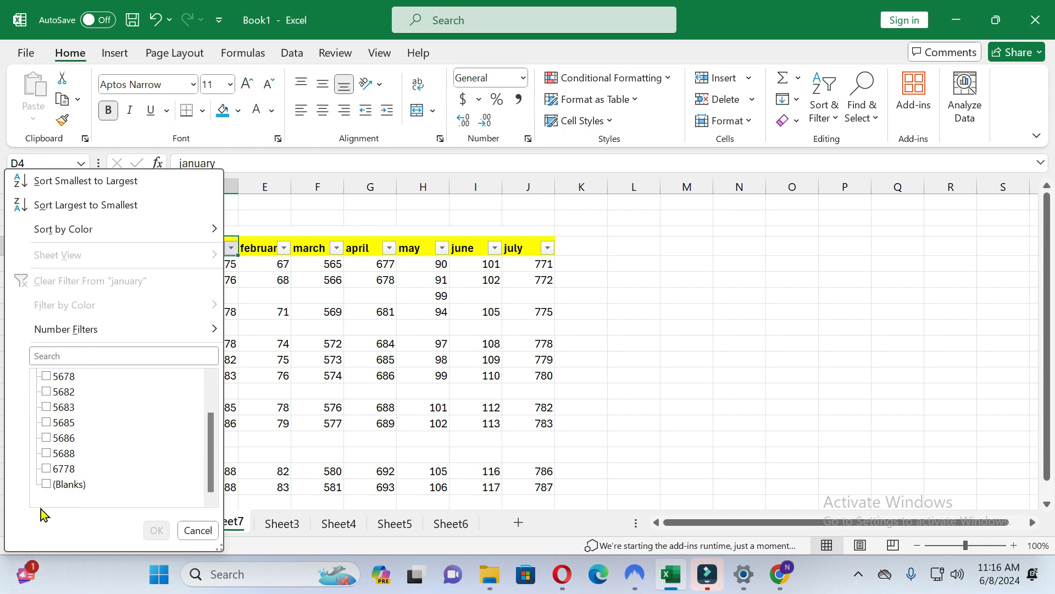
pyautogui.click(45, 483)
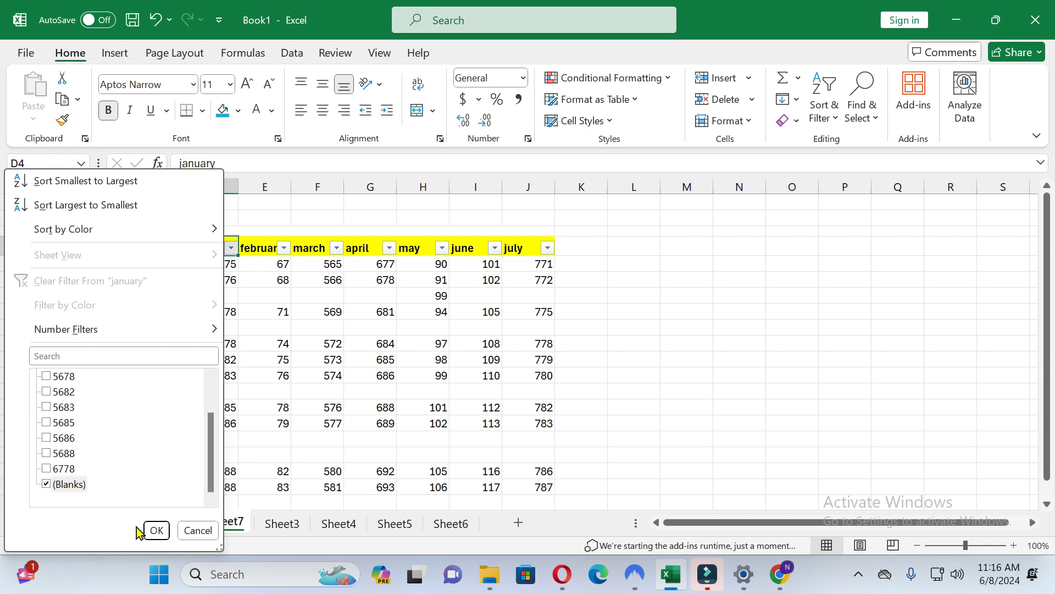
pyautogui.click(156, 530)
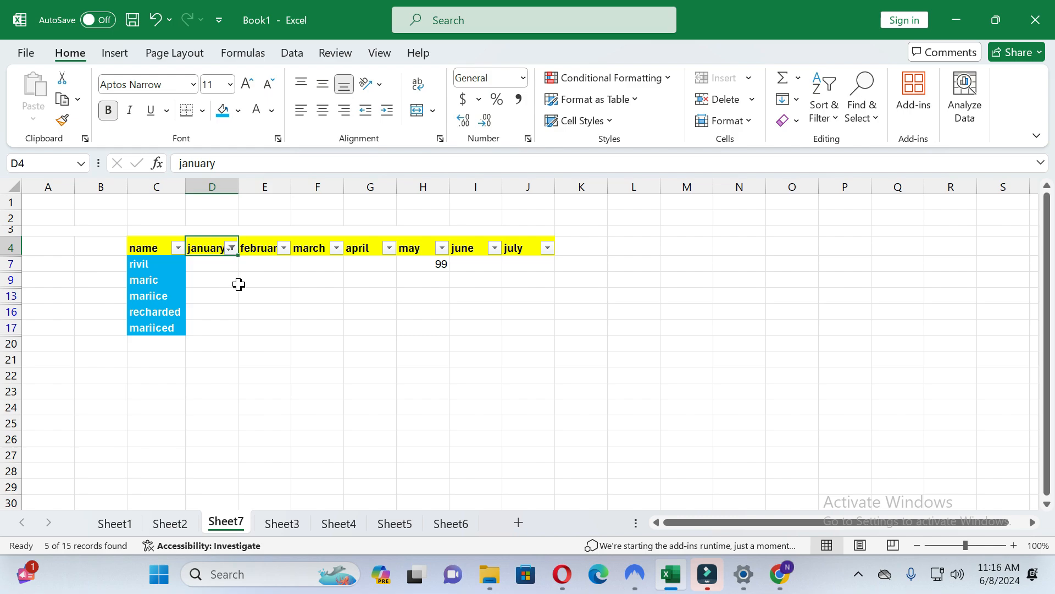
# Step: Exclude the value 99 from the may column's filter, keeping only blanks
pyautogui.click(442, 249)
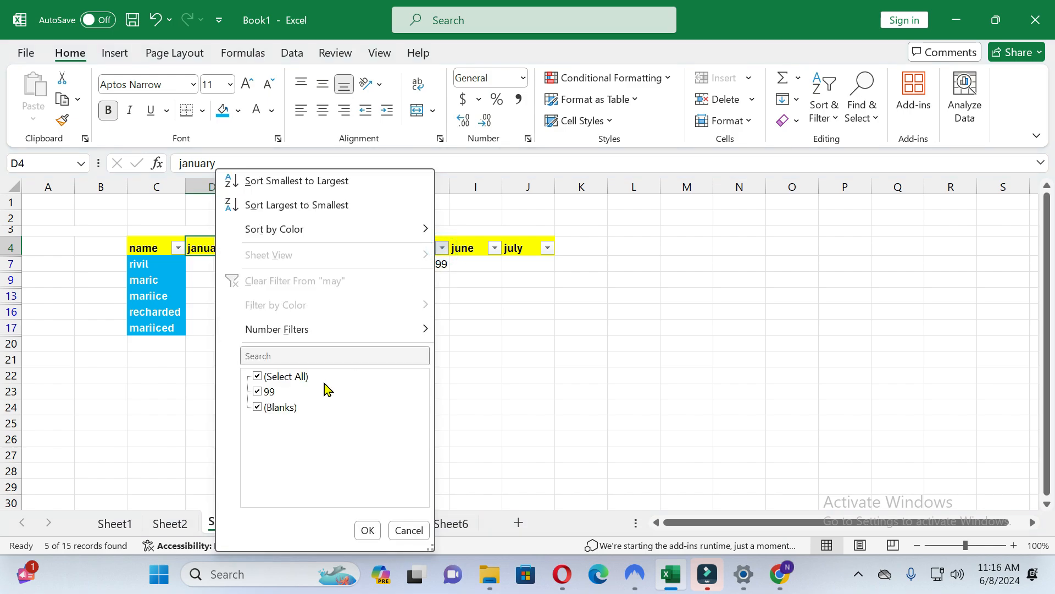
pyautogui.click(258, 391)
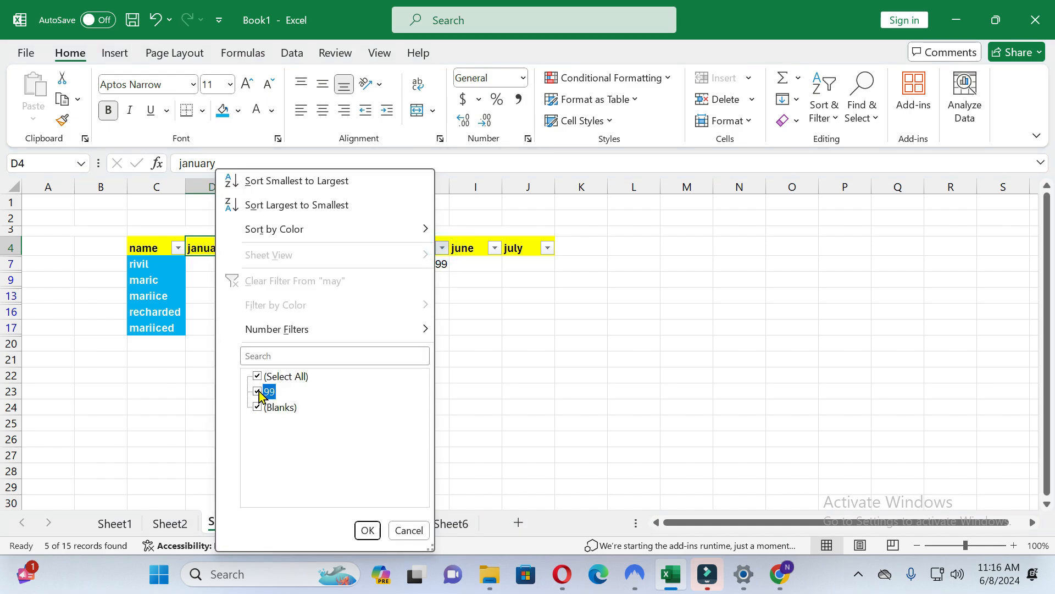
pyautogui.click(366, 530)
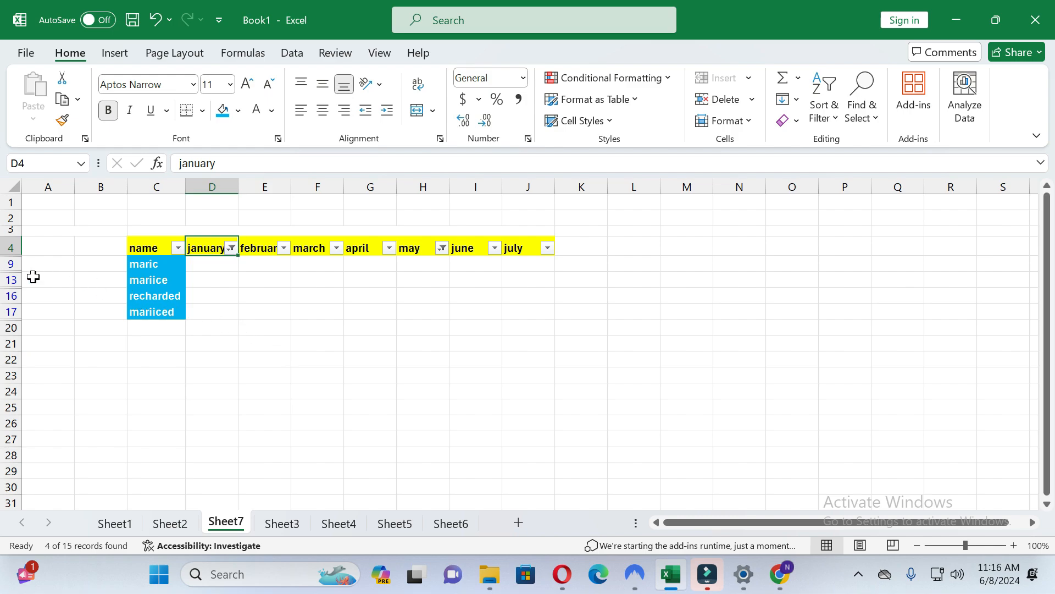
# Step: Delete the filtered blank rows 9, 13, 16 and 17, and turn off the table's filter
pyautogui.moveTo(11, 264); pyautogui.dragTo(12, 311)
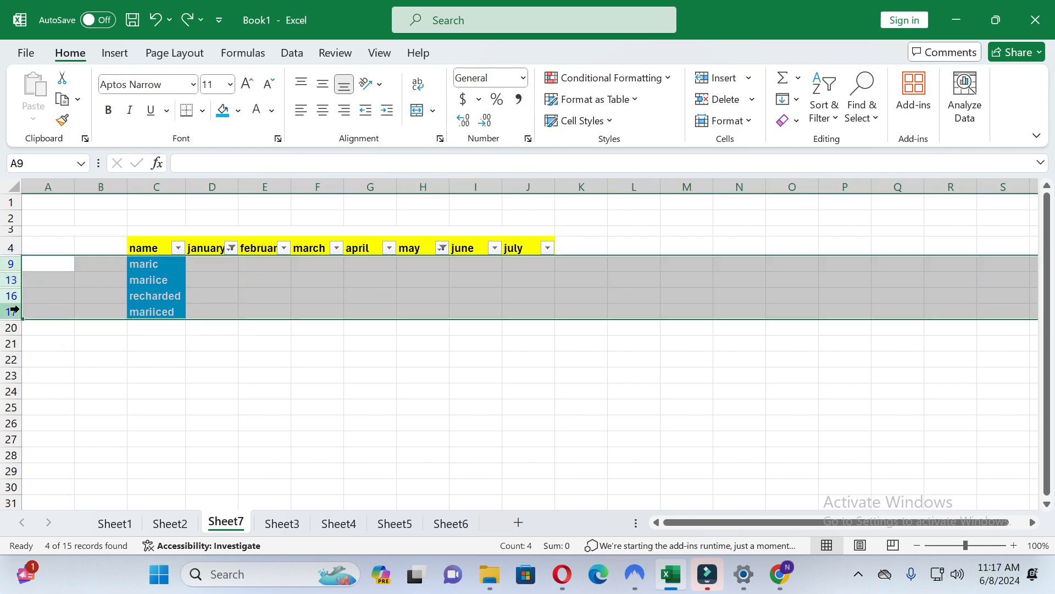
pyautogui.click(725, 101)
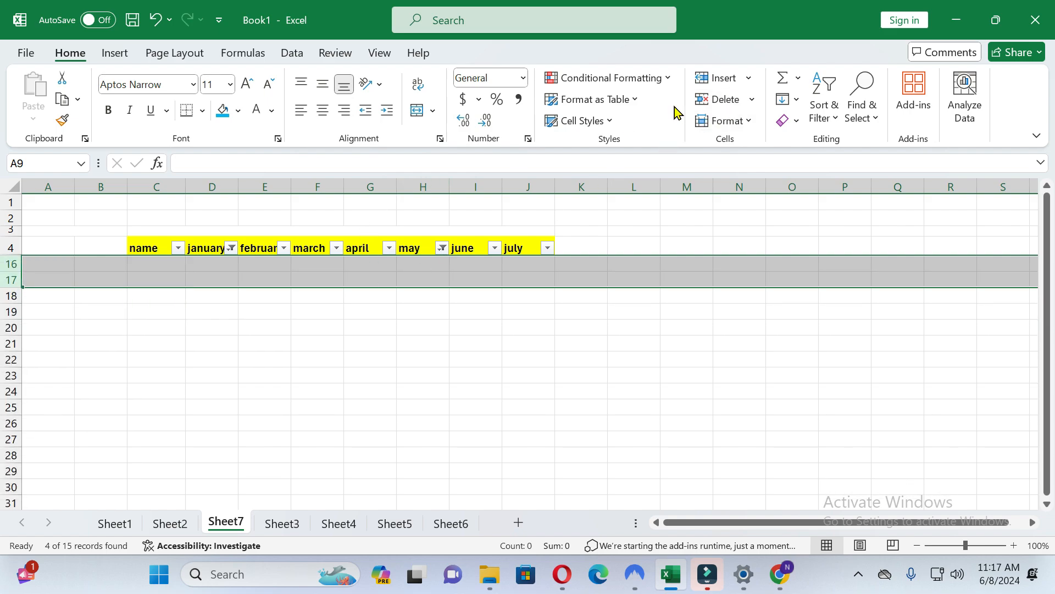
pyautogui.click(839, 123)
pyautogui.click(829, 216)
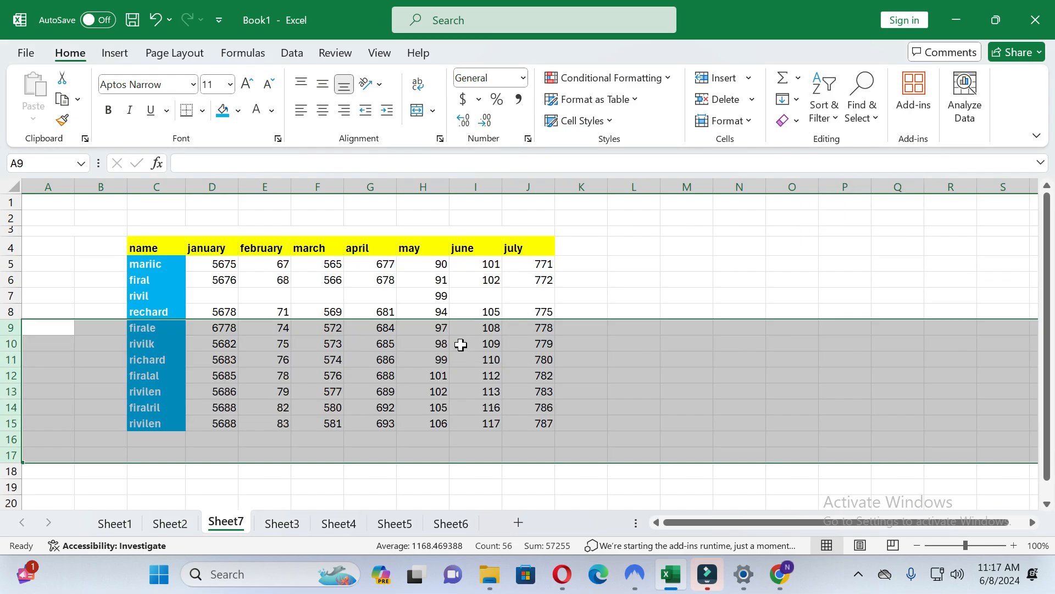
# Step: Check the partly filled row 7 and the remaining rows of the table for leftover blank rows
pyautogui.click(317, 311)
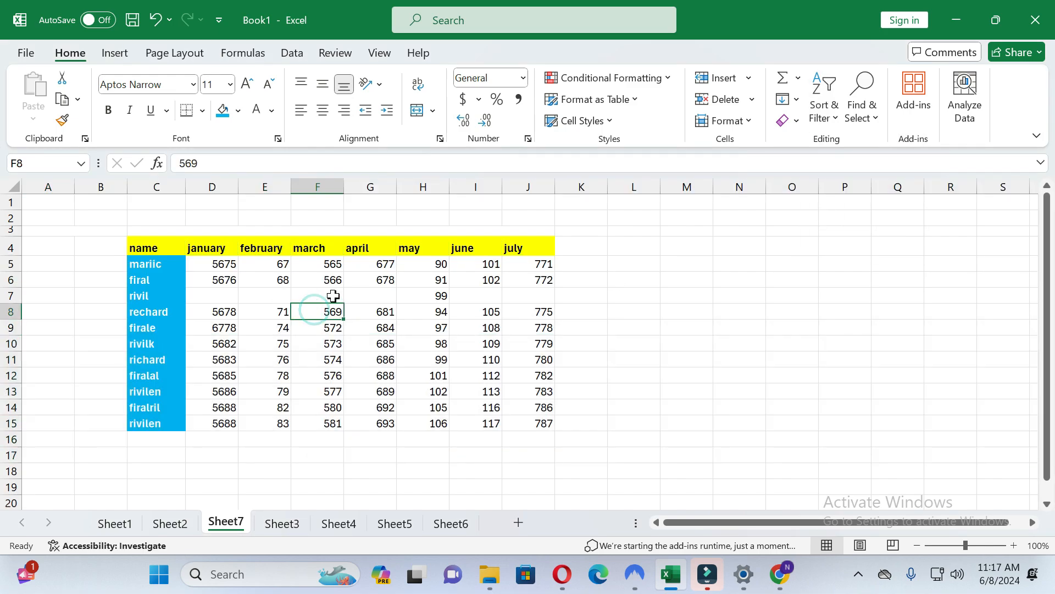
pyautogui.click(386, 300)
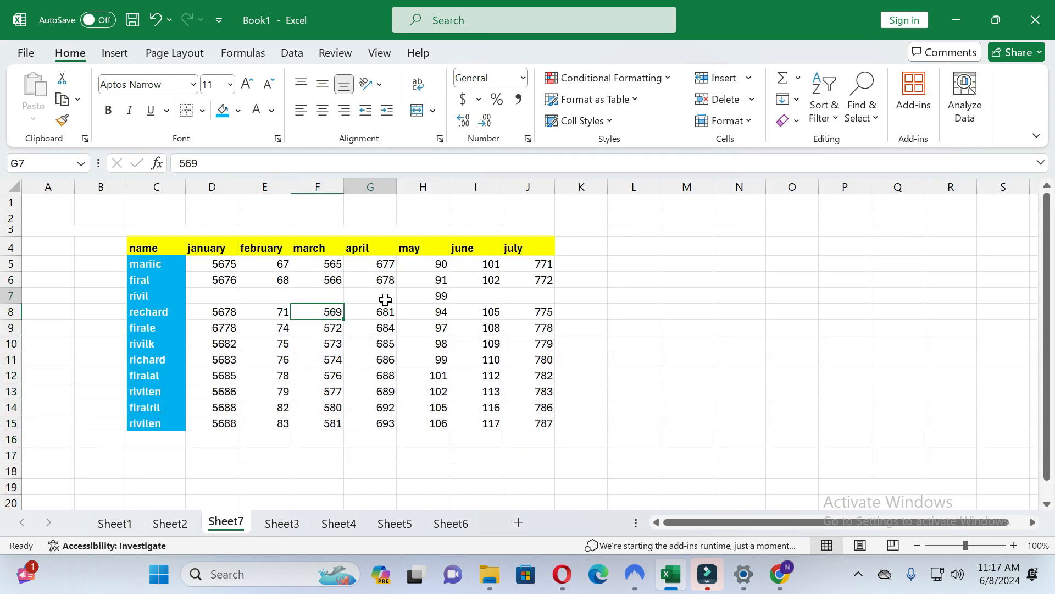
pyautogui.click(443, 296)
pyautogui.write('99')
pyautogui.hotkey('ctrl', 'Return')
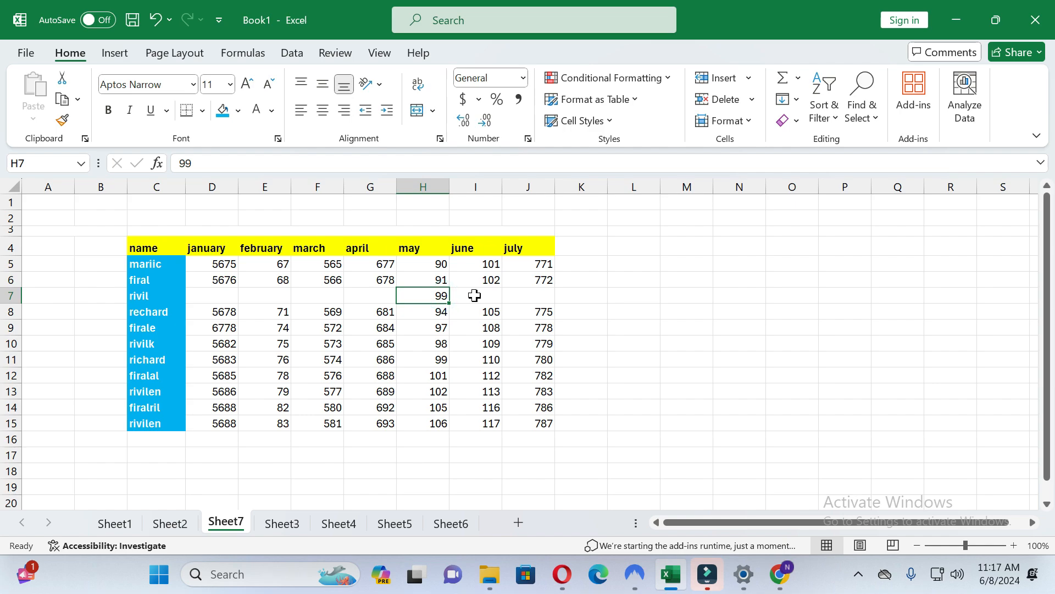
pyautogui.click(474, 296)
pyautogui.click(462, 373)
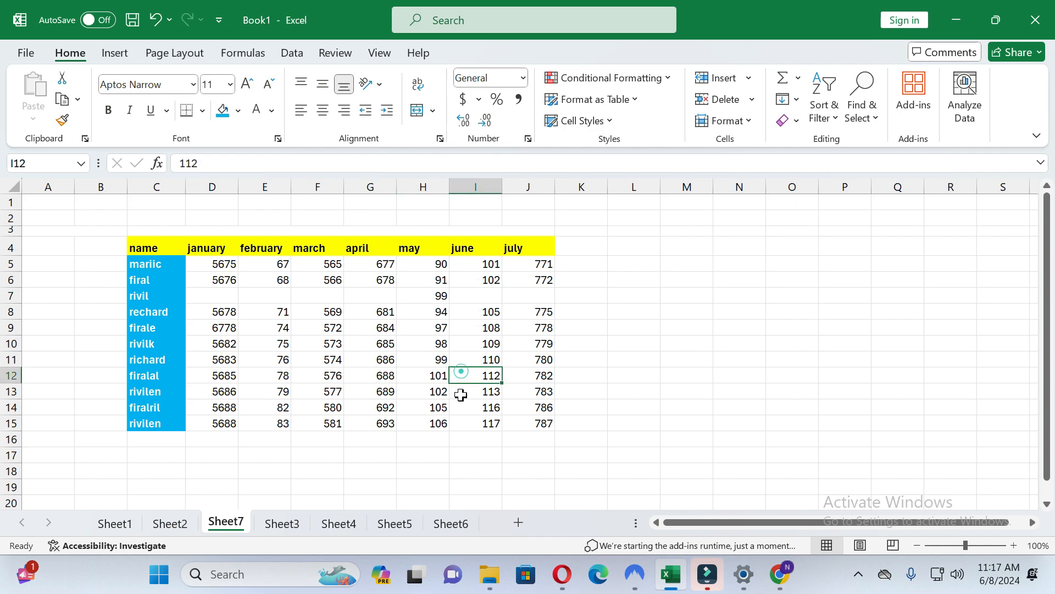
pyautogui.click(440, 443)
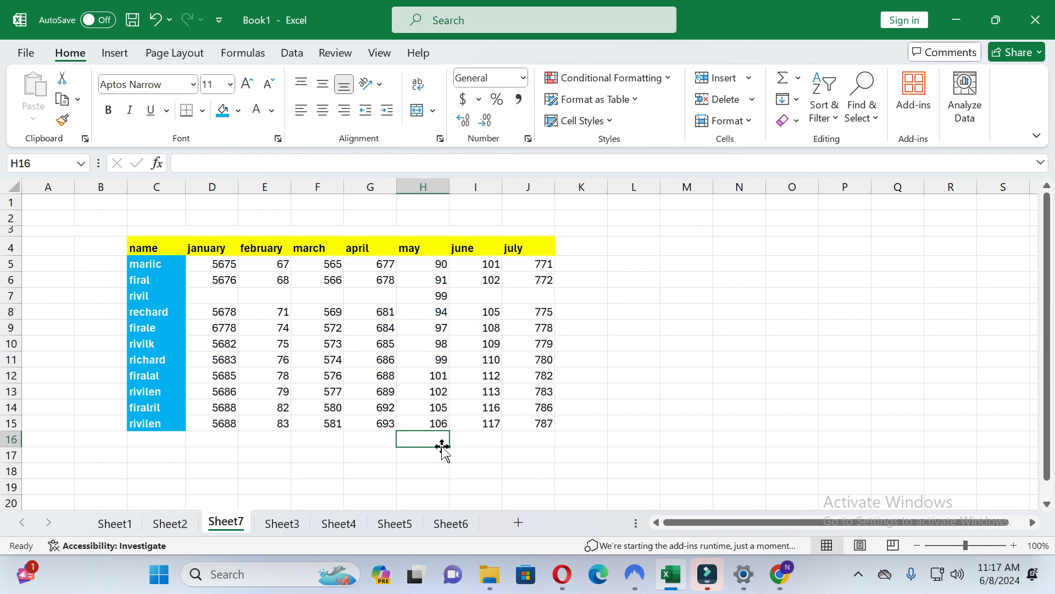